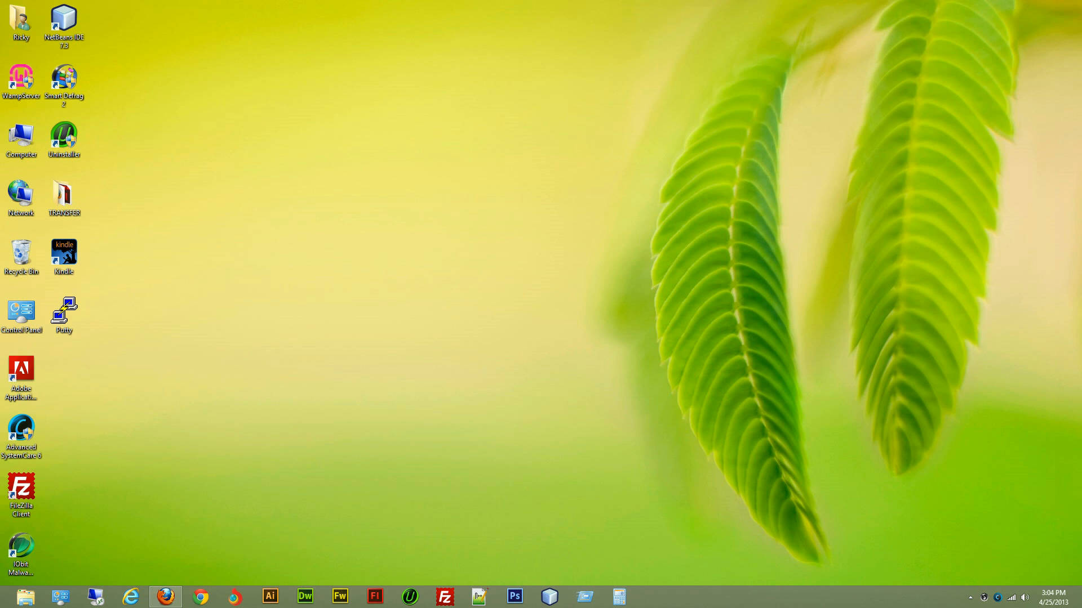
# Step: Open the advanced recovery tools page in Control Panel
pyautogui.moveTo(1081, 0)
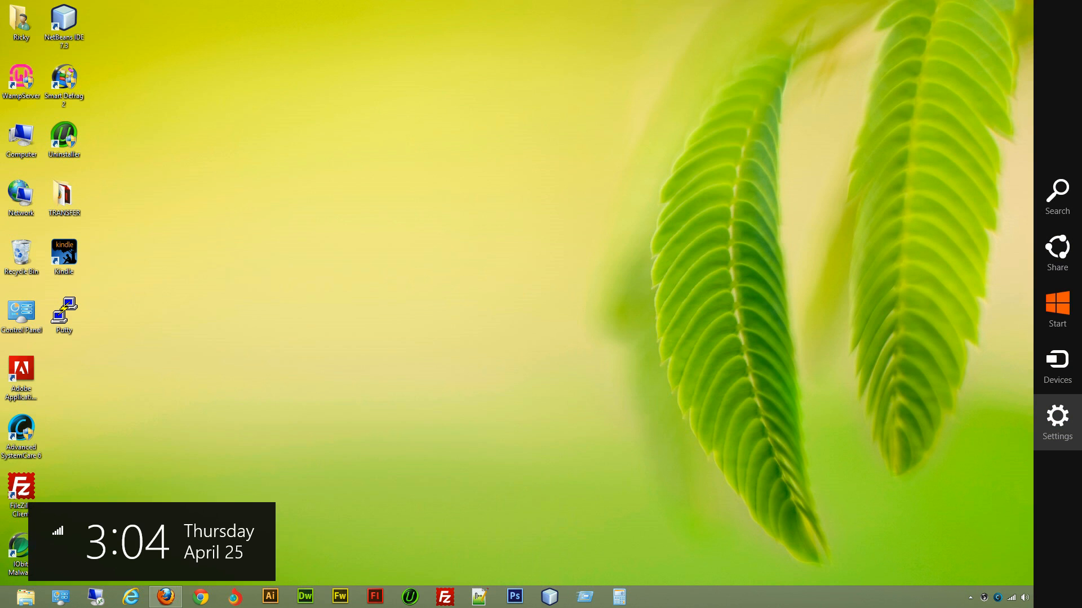
pyautogui.click(1057, 419)
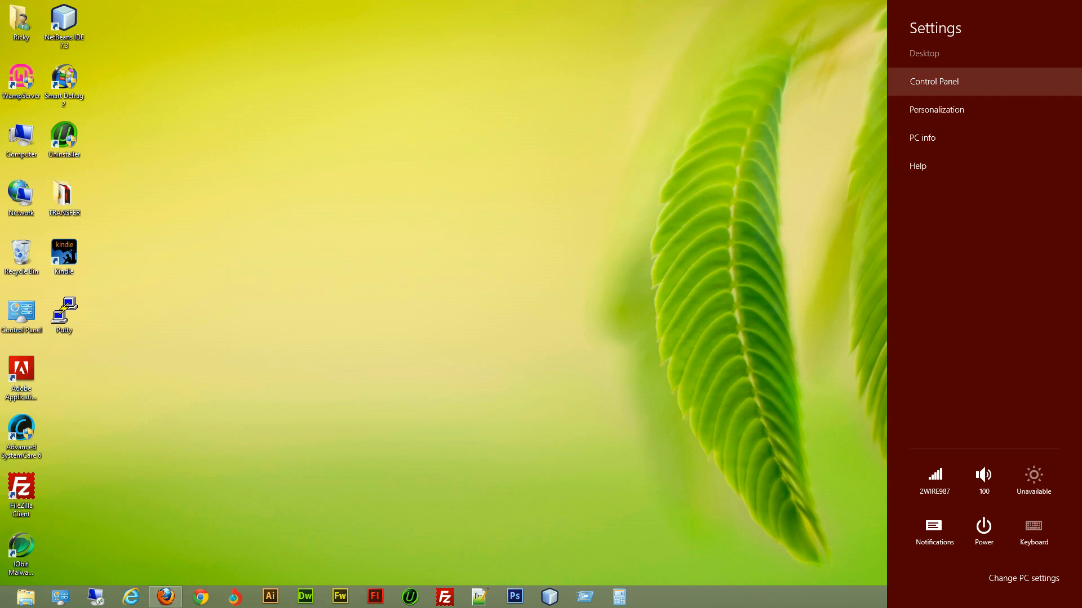
pyautogui.click(934, 82)
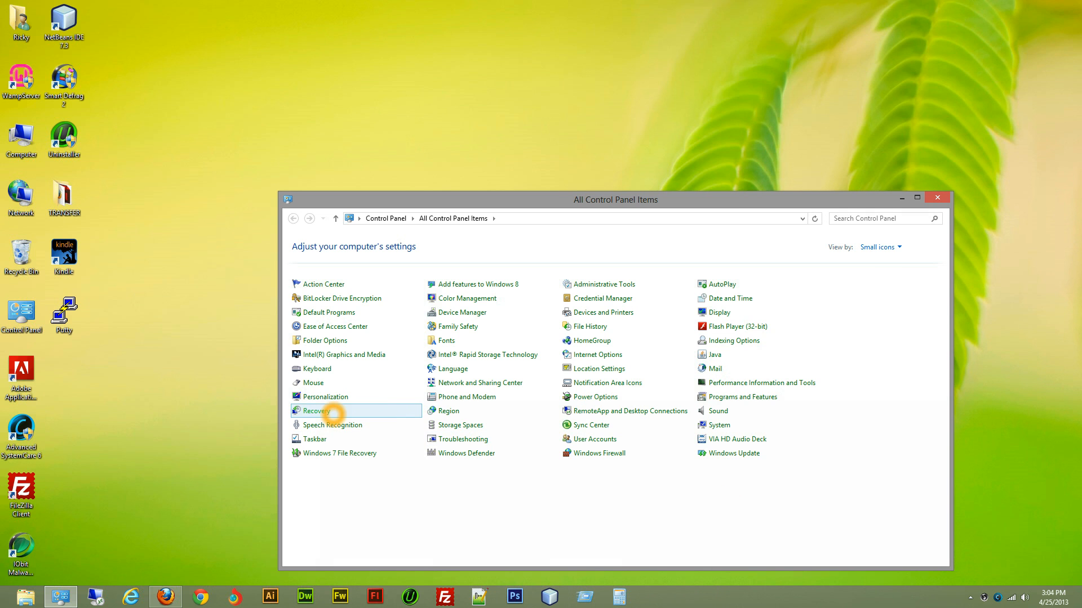
pyautogui.click(329, 412)
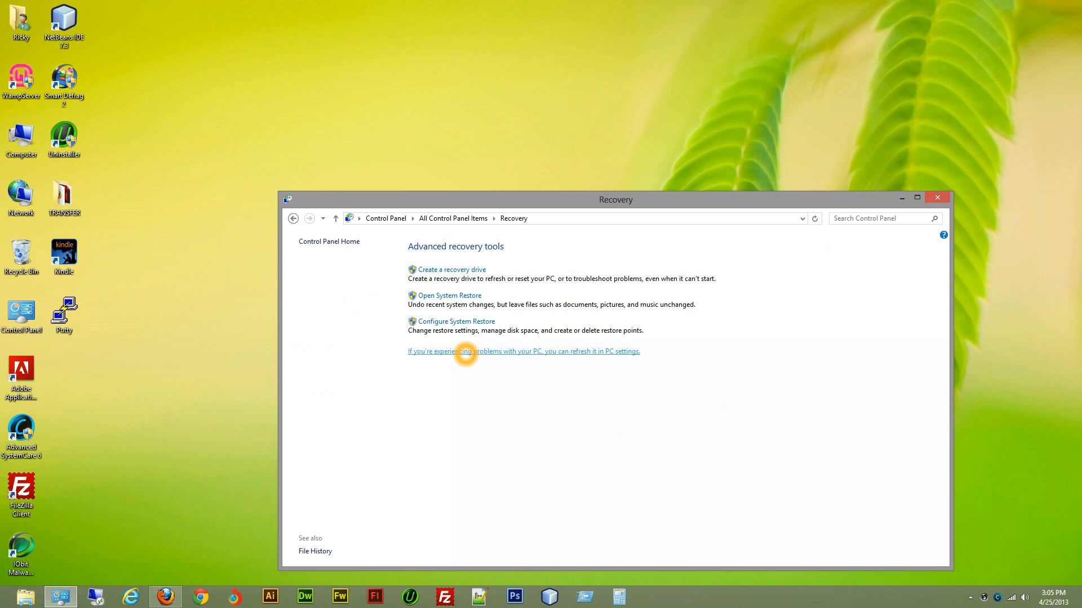
# Step: Examine the recovery drive wizard and its system repair disc option with the DVD RW Drive (E:), cancelling without creating either
pyautogui.click(462, 270)
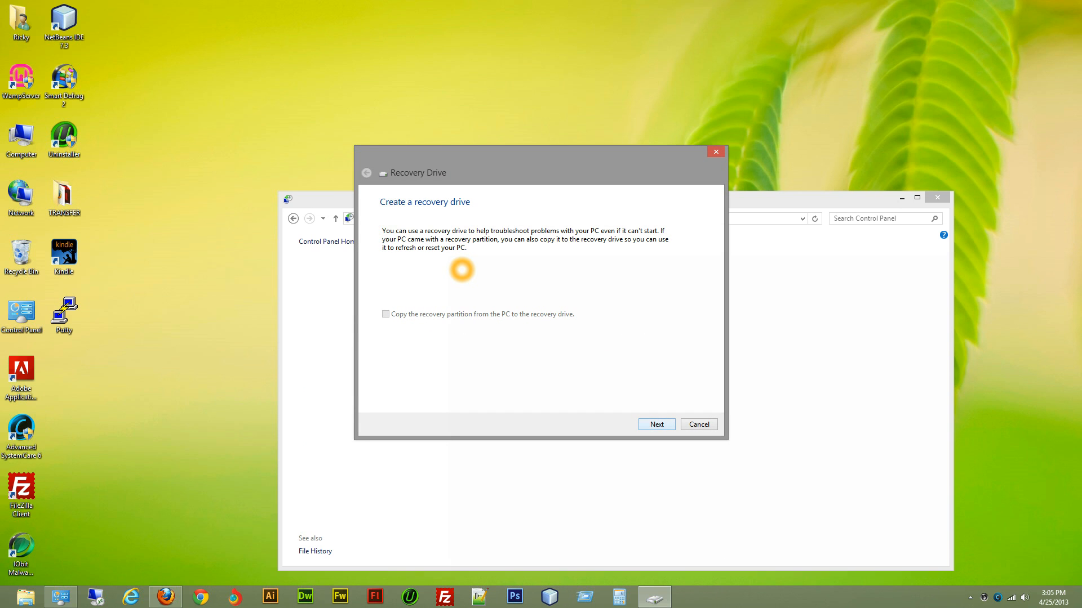
pyautogui.press('Return')
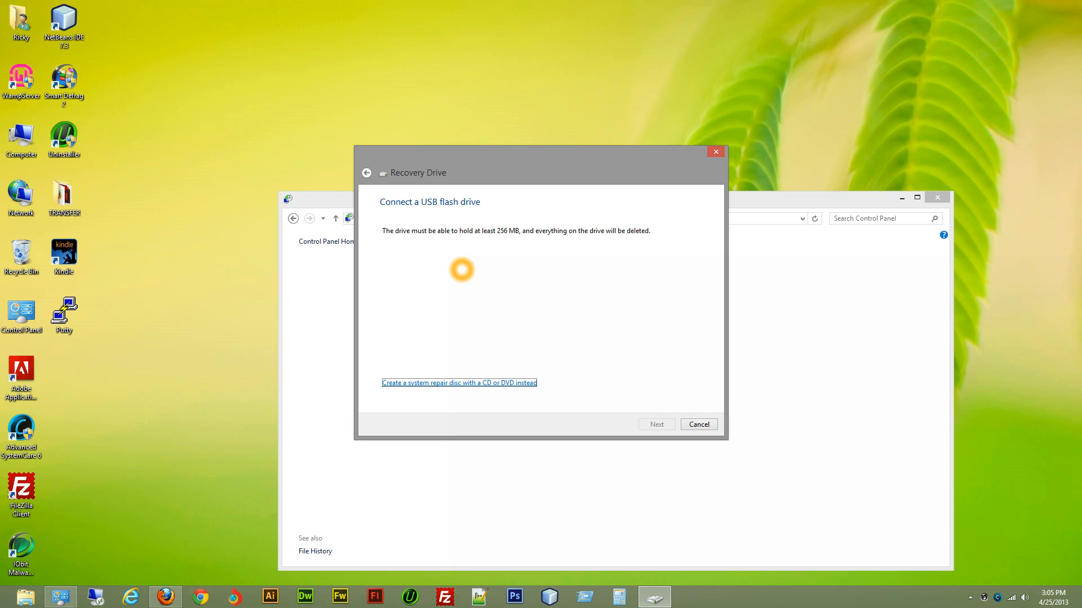
pyautogui.press('Return')
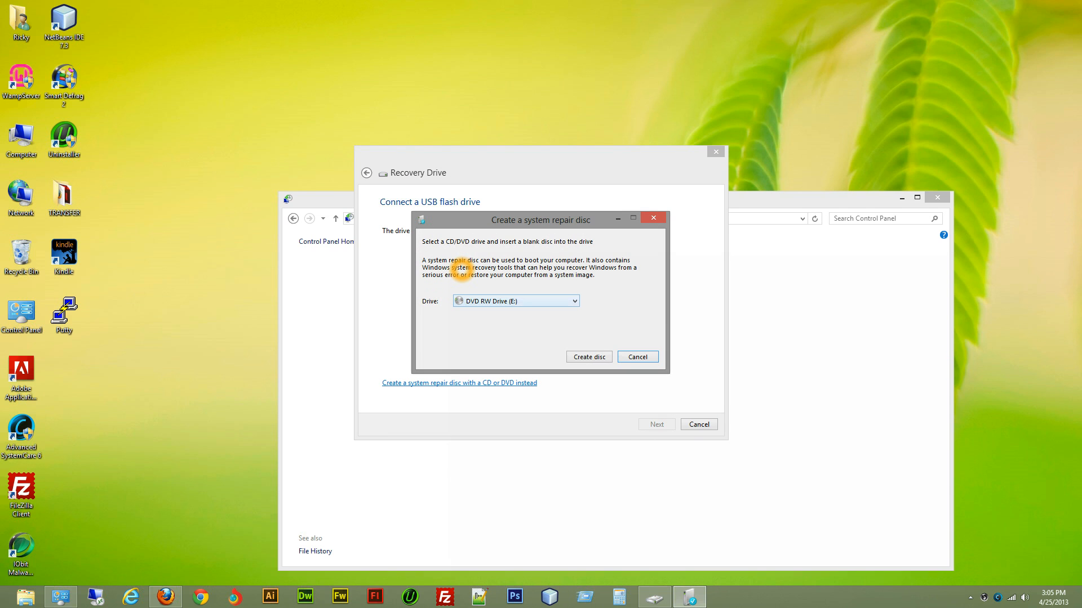
pyautogui.click(516, 301)
pyautogui.click(516, 302)
pyautogui.press('Escape')
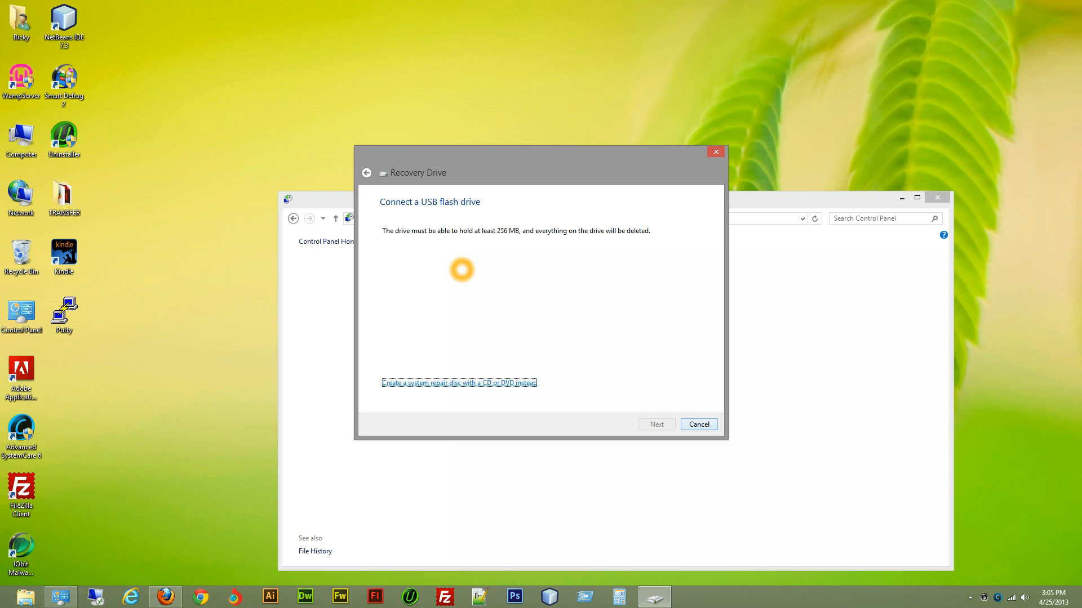
pyautogui.click(699, 425)
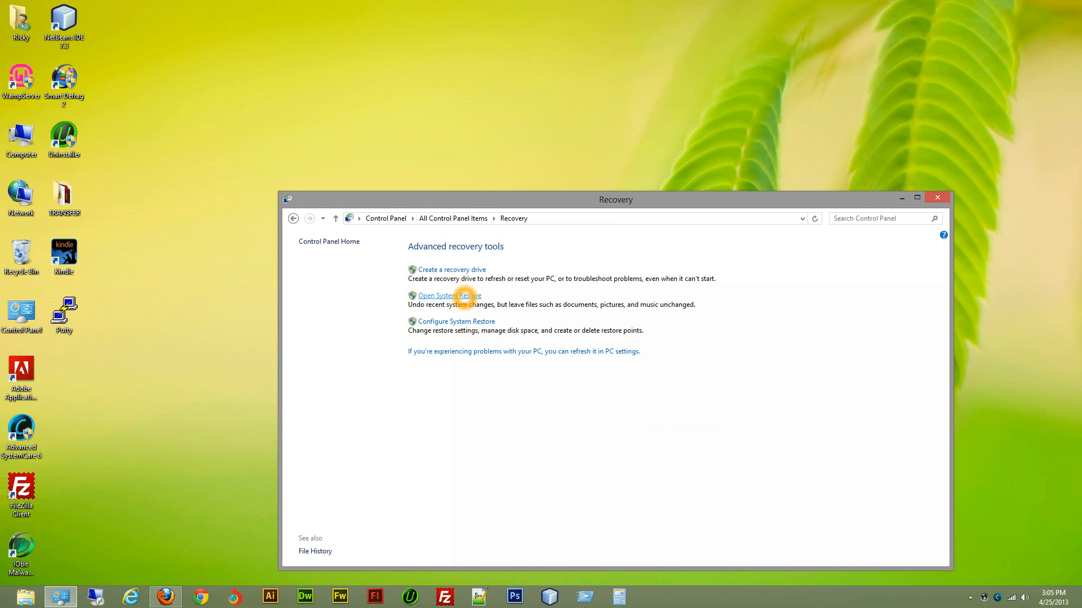
# Step: Open the System Restore configuration and examine the protection and maximum disk usage settings of Local Disk (C:), leaving them as they are
pyautogui.click(470, 322)
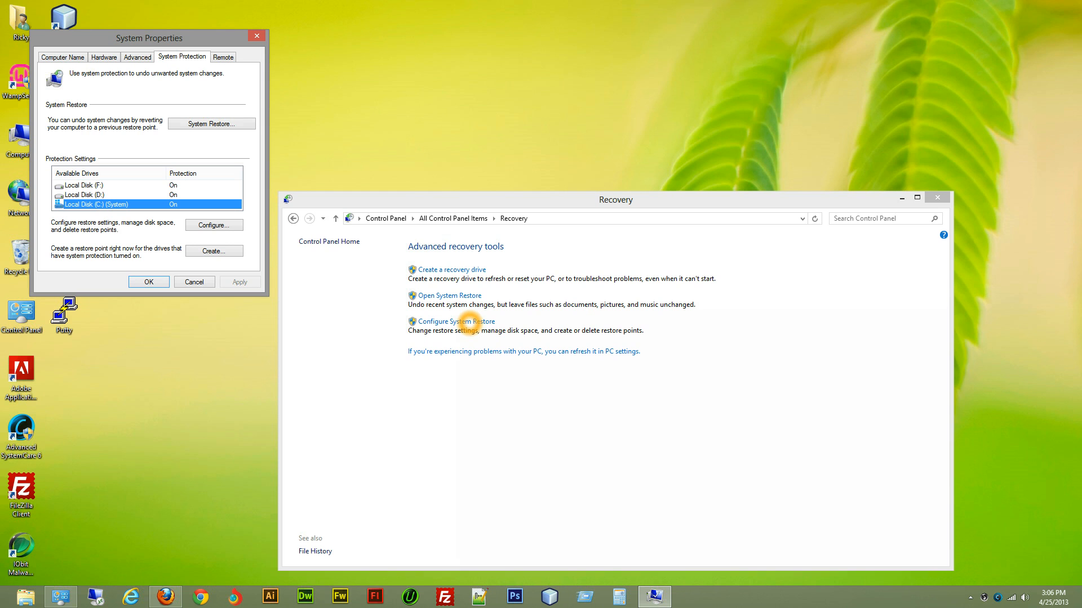
pyautogui.click(214, 226)
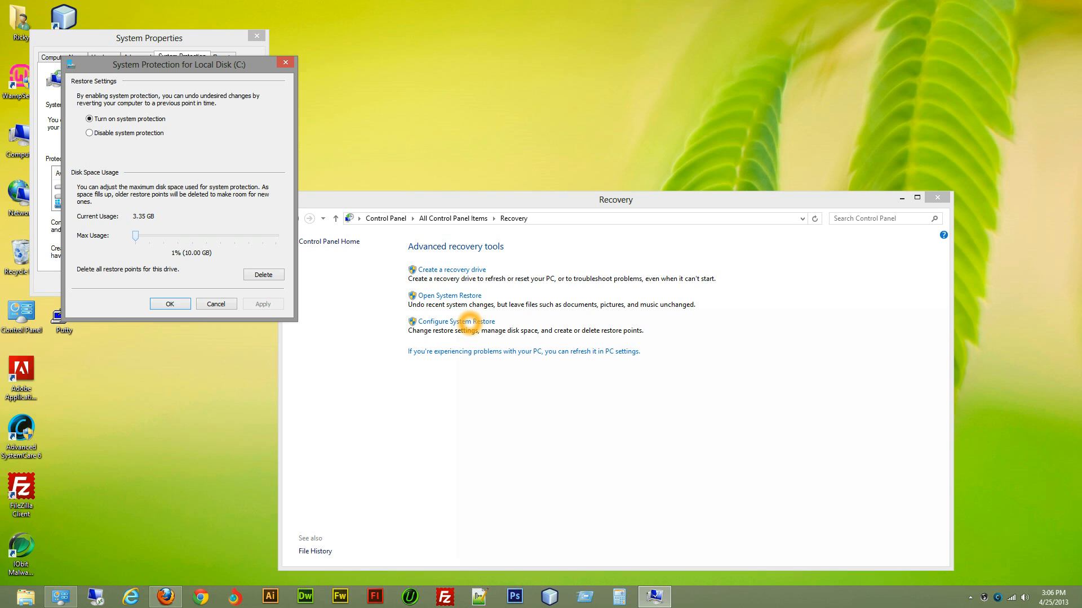
pyautogui.moveTo(135, 236); pyautogui.dragTo(276, 236)
pyautogui.moveTo(276, 236); pyautogui.dragTo(135, 236)
pyautogui.moveTo(135, 236)
pyautogui.mouseDown()
pyautogui.moveTo(275, 236)
pyautogui.moveTo(135, 236)
pyautogui.mouseUp()
pyautogui.press('Tab')
pyautogui.press('Return')
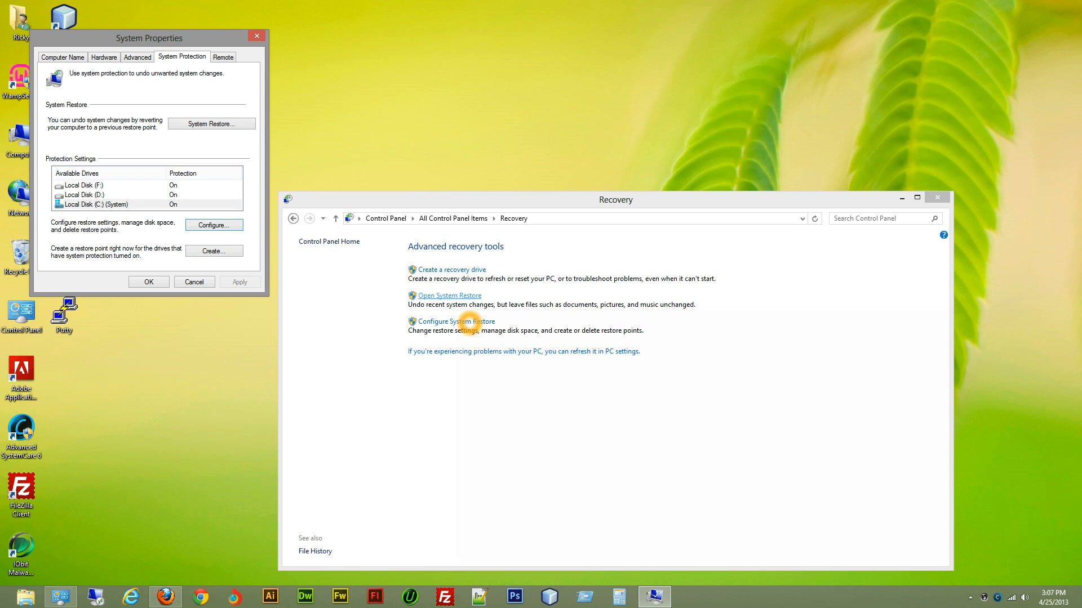
# Step: Create a restore point described as "pc video test" for the protected drives
pyautogui.click(214, 252)
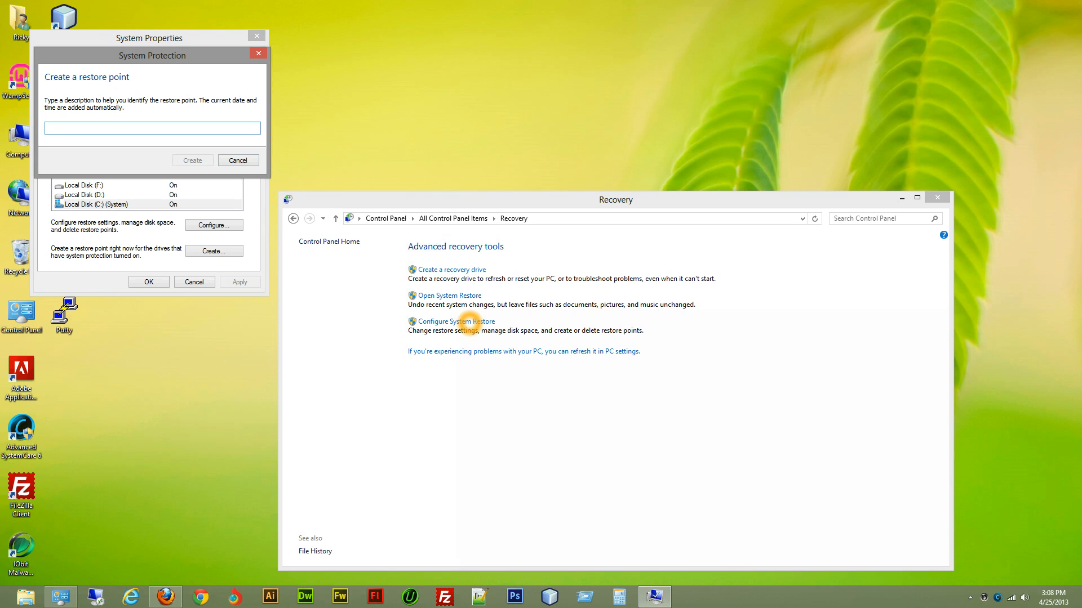
pyautogui.write('pc video test')
pyautogui.press('Return')
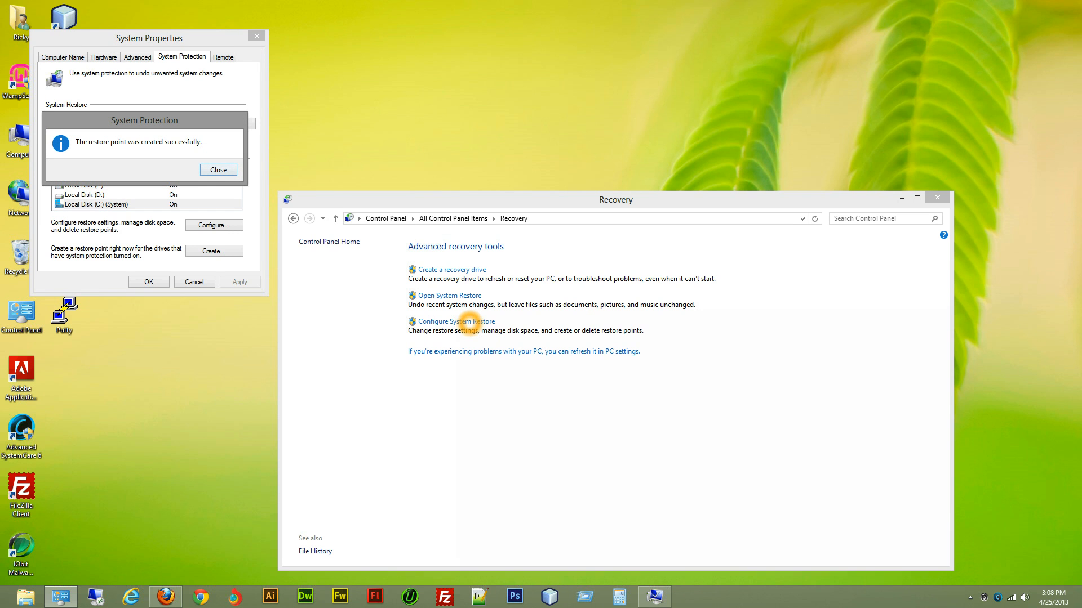
pyautogui.press('Return')
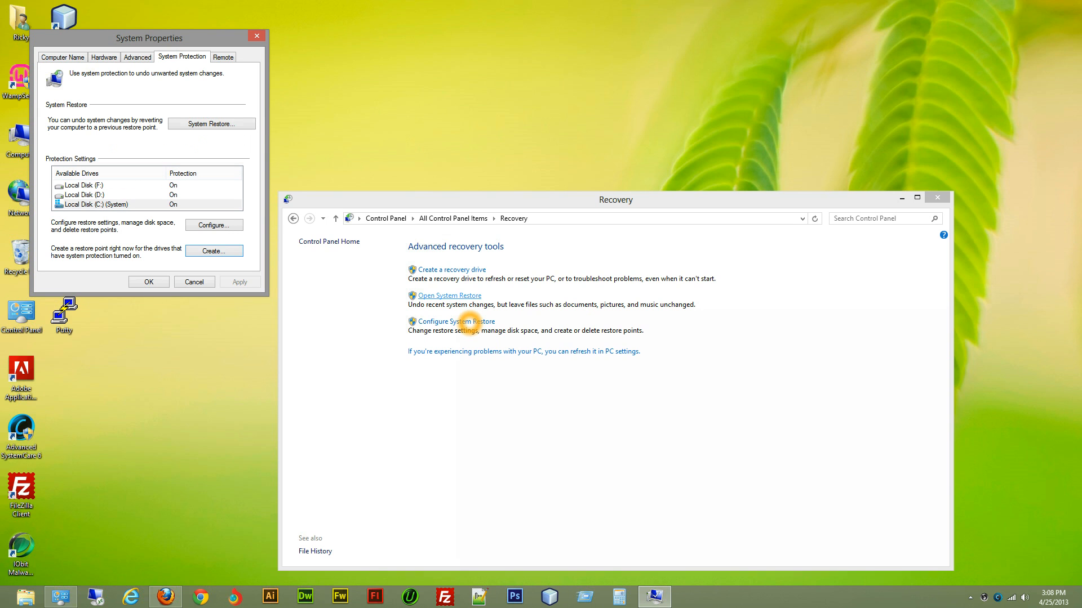
# Step: Walk through System Restore to the final confirmation for the IObit Uninstaller restore point, cancel without restoring, and close the Recovery window
pyautogui.click(462, 297)
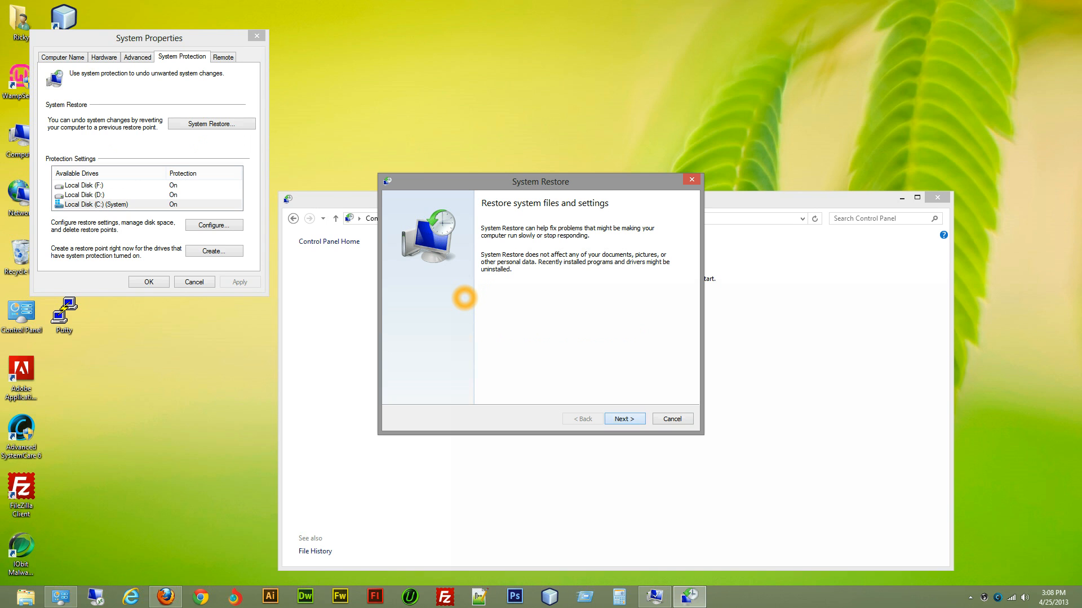
pyautogui.press('Return')
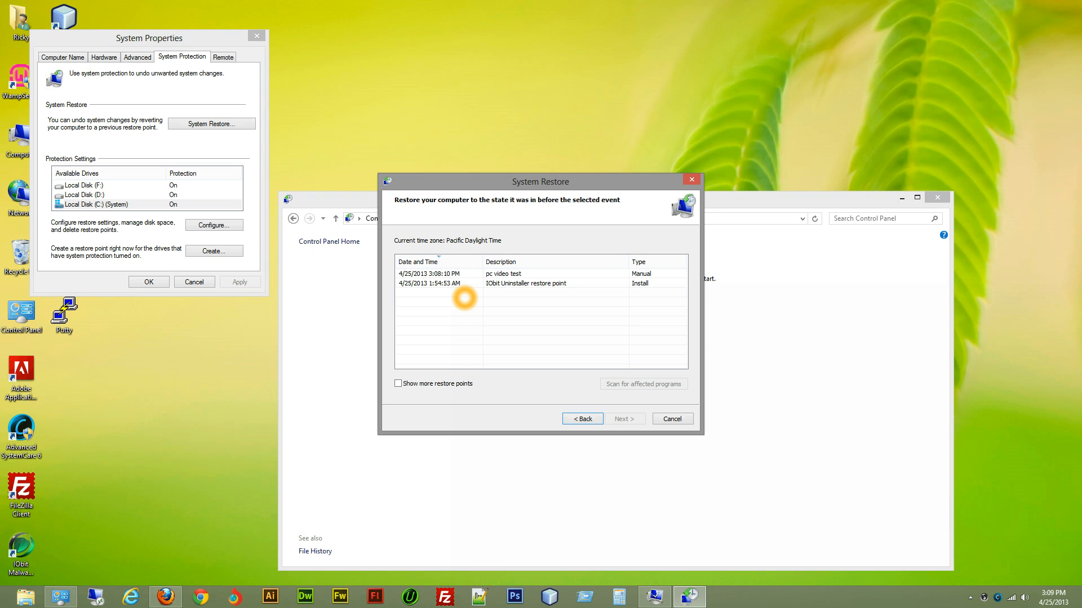
pyautogui.click(465, 274)
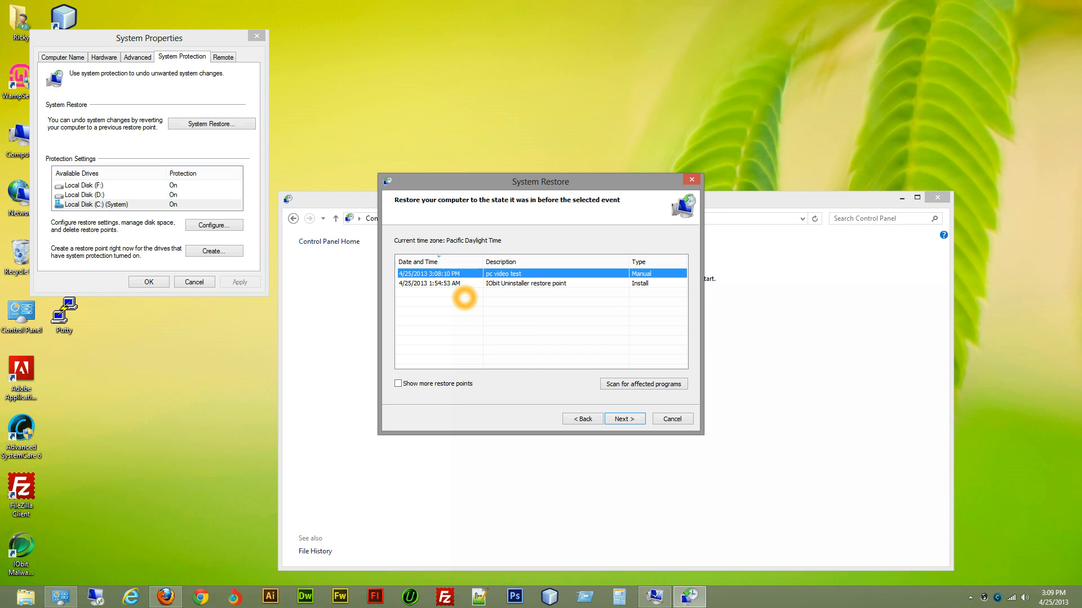
pyautogui.press('Down')
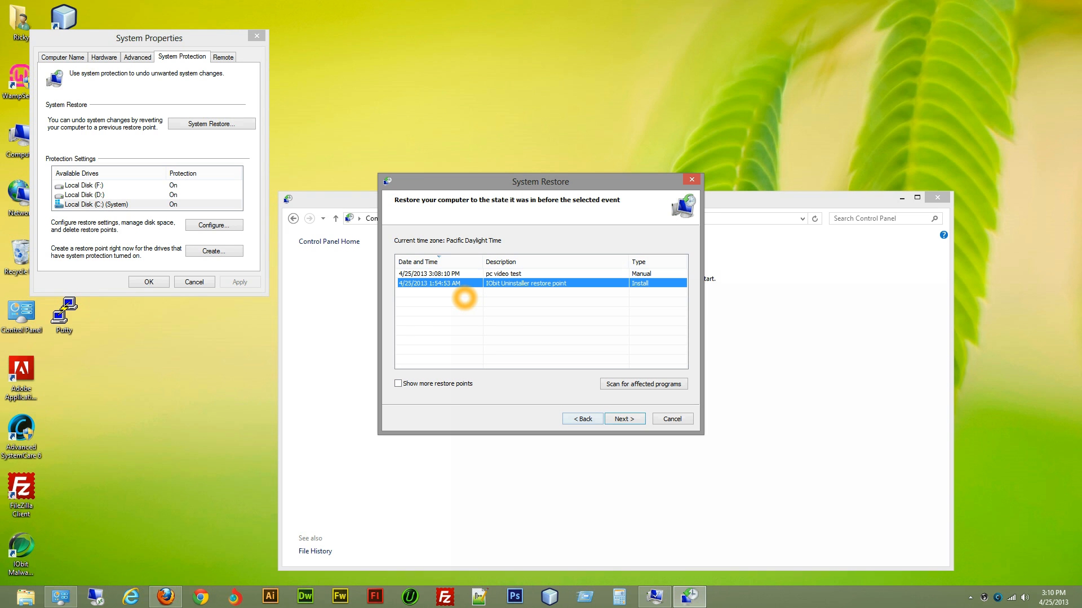
pyautogui.press('Return')
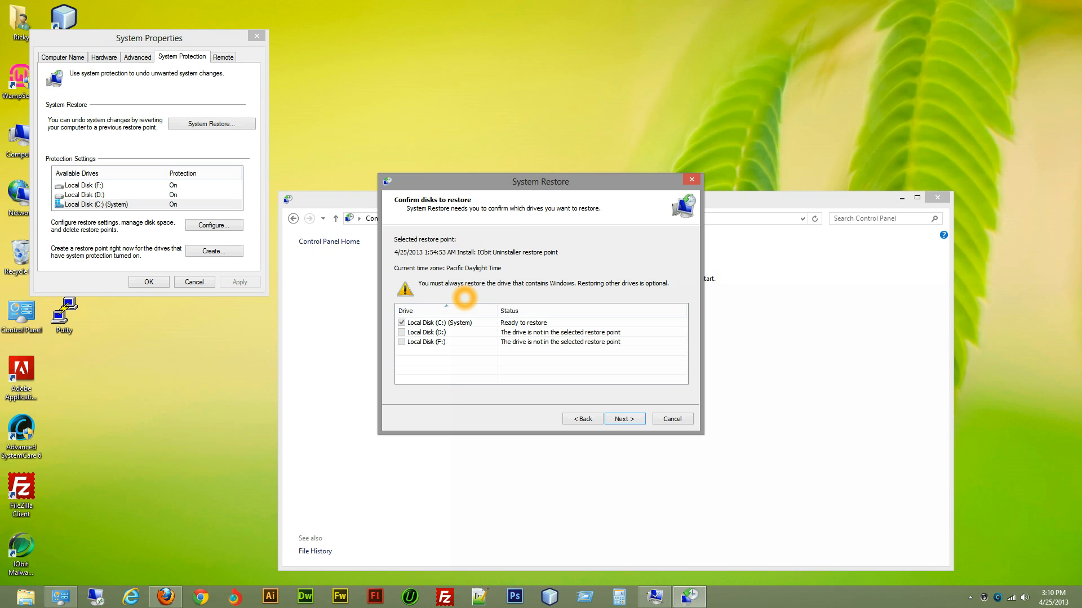
pyautogui.press('Return')
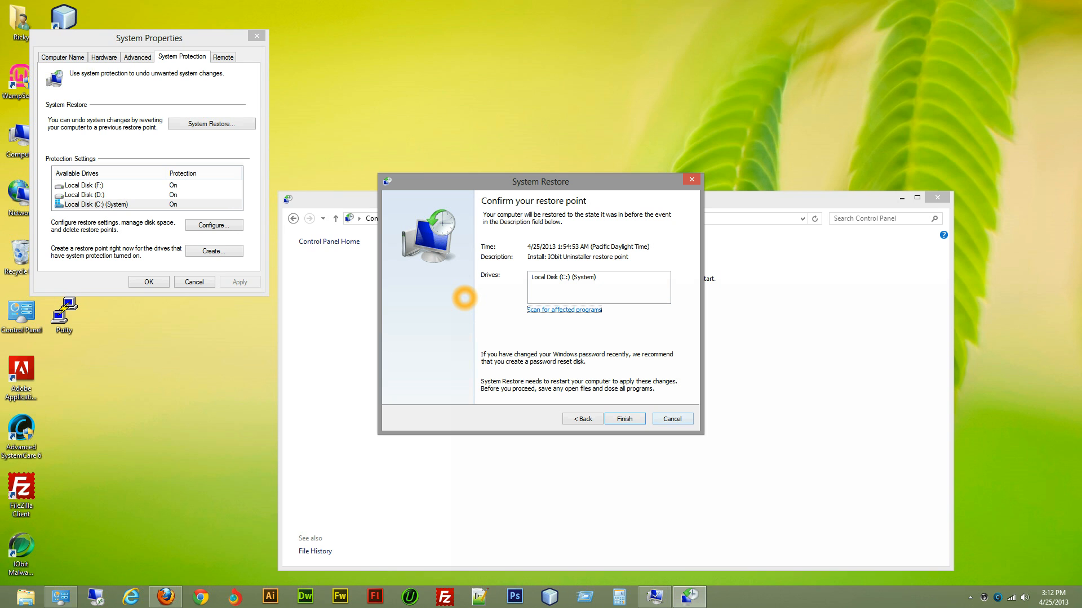
pyautogui.click(673, 419)
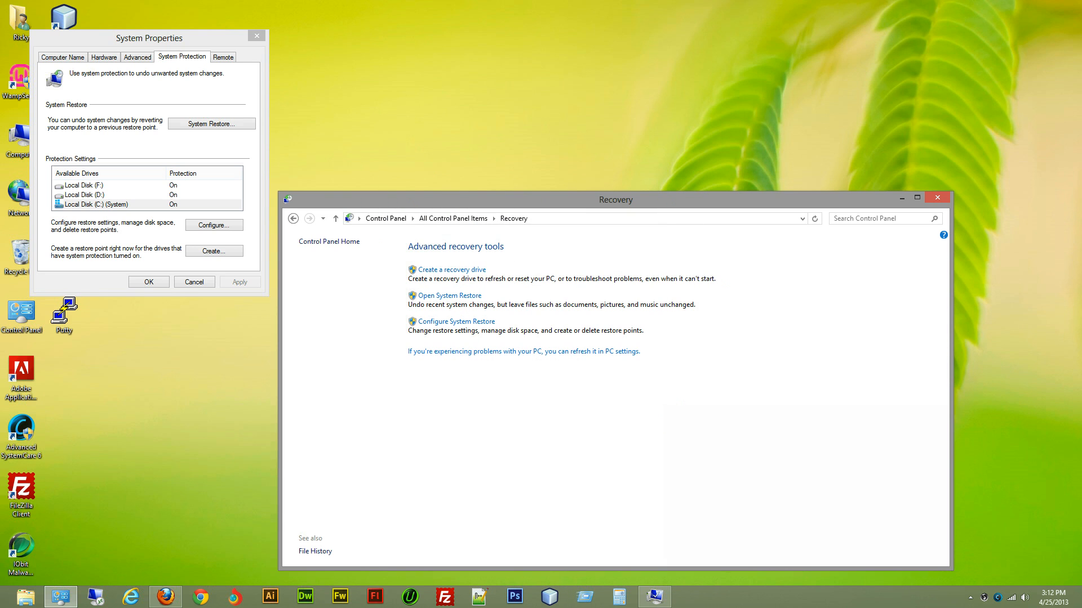
pyautogui.click(935, 197)
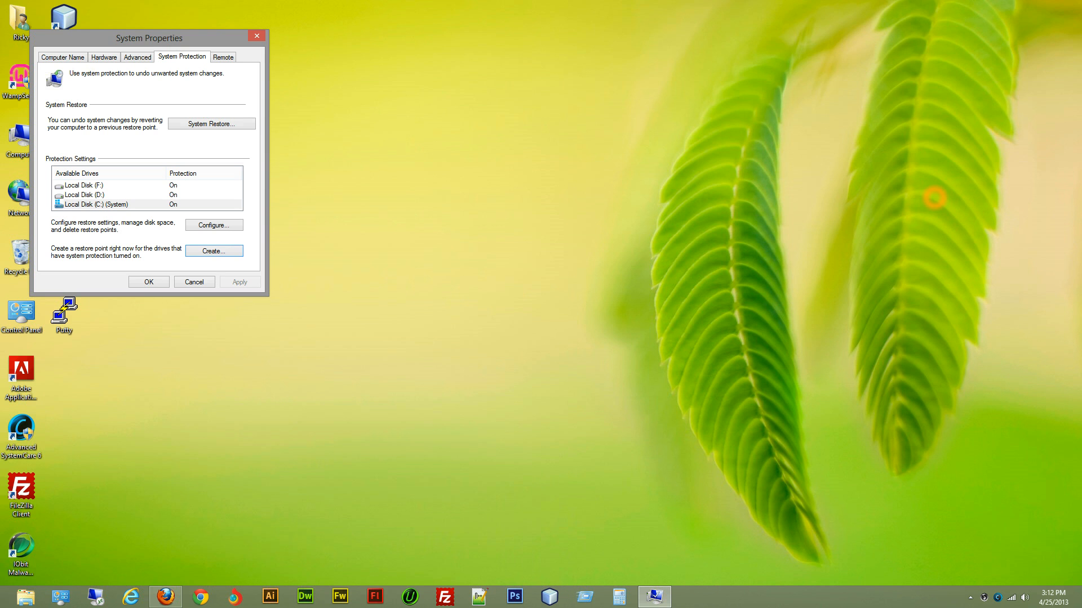
pyautogui.click(970, 598)
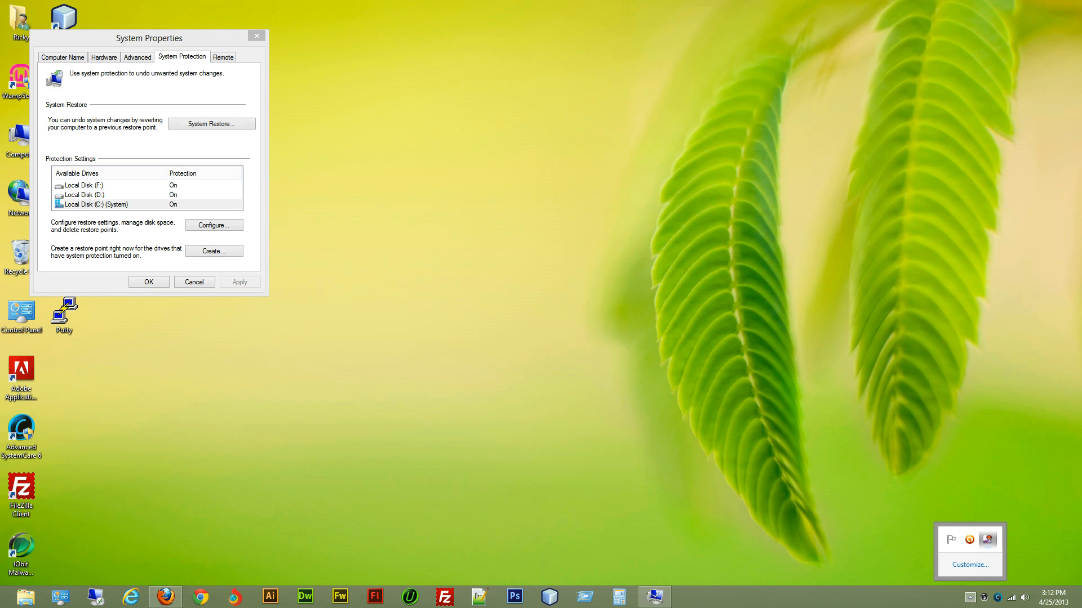